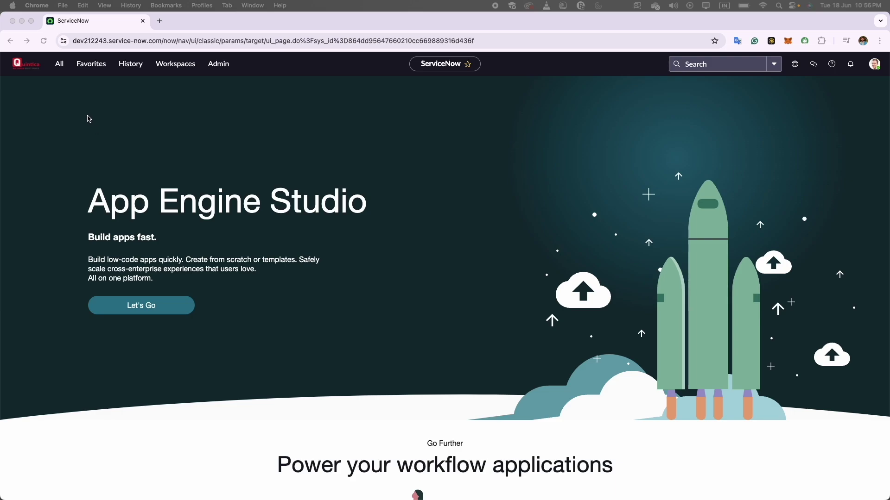
- Create a new record from Product Catalog > Model Categories and name it 'Docking Station'
left_click(64, 68)
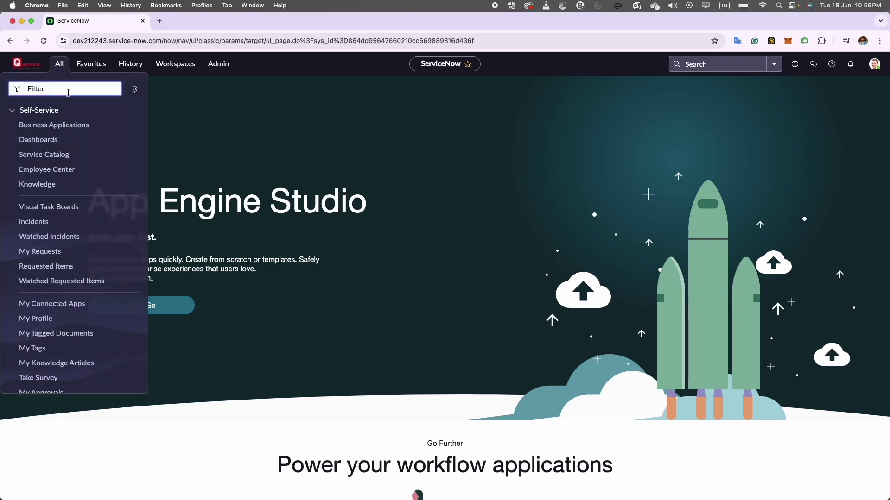
type("Model Cate")
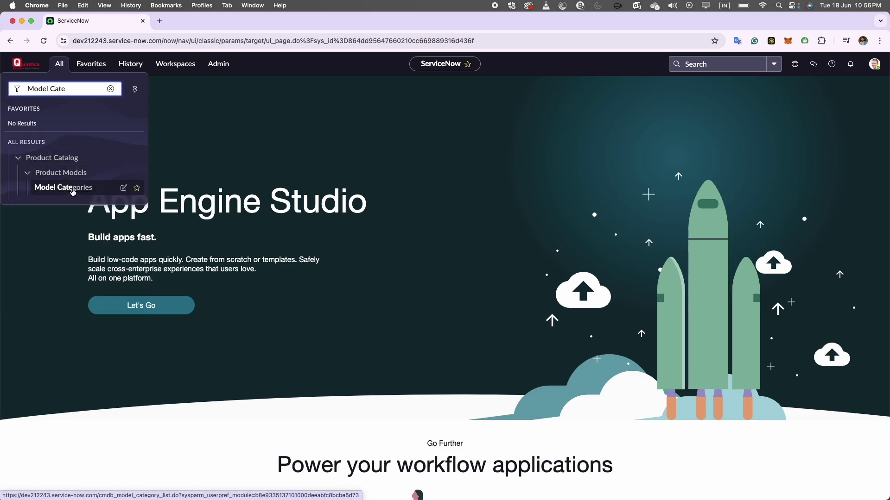
left_click(72, 188)
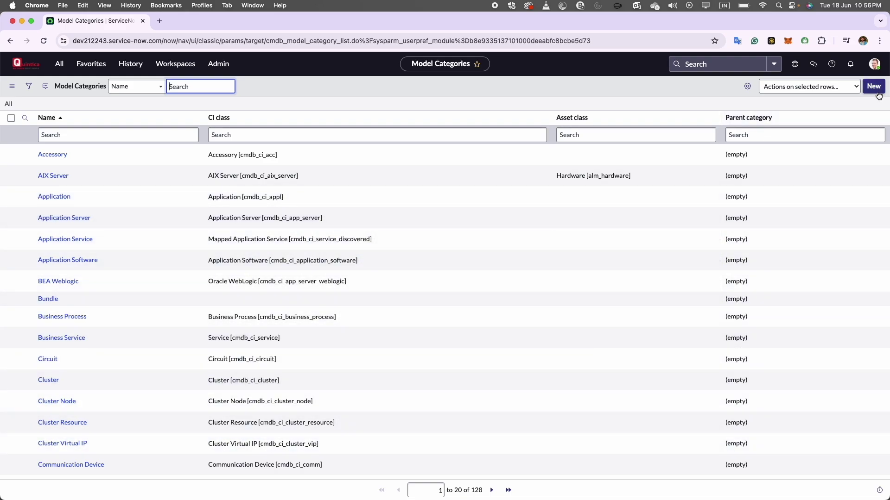
left_click(879, 92)
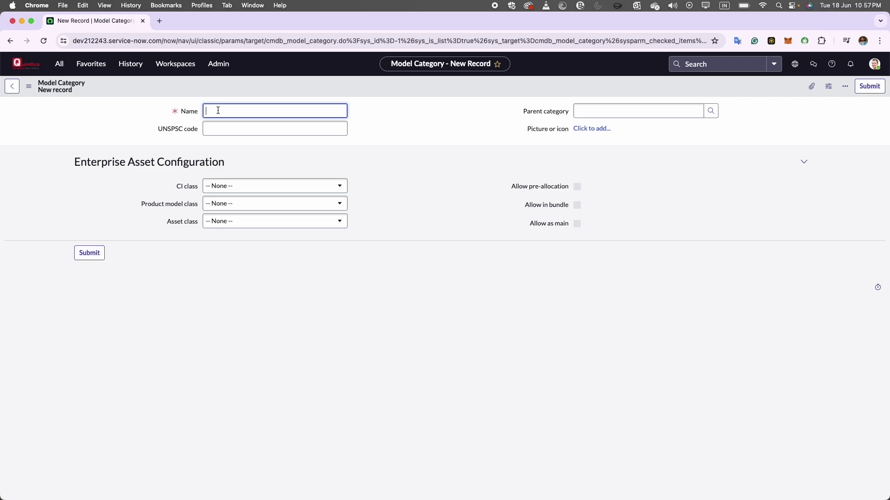
type("Docking Station")
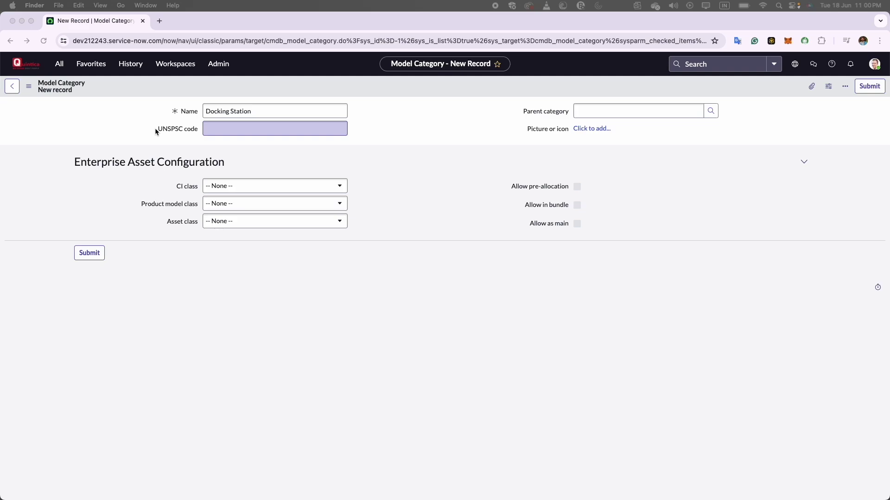
- Enter UNSPSC code 43211601 on the Docking Station category form
left_click(208, 127)
left_click(207, 127)
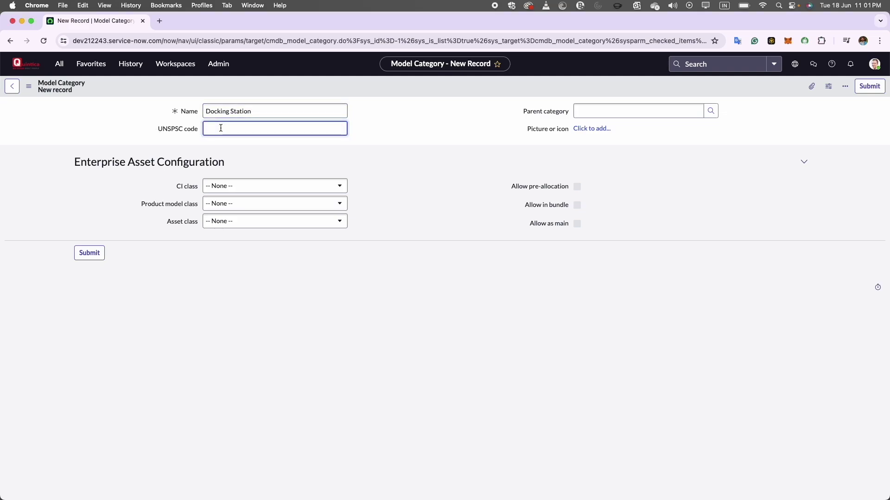
type("43211601")
left_click(515, 114)
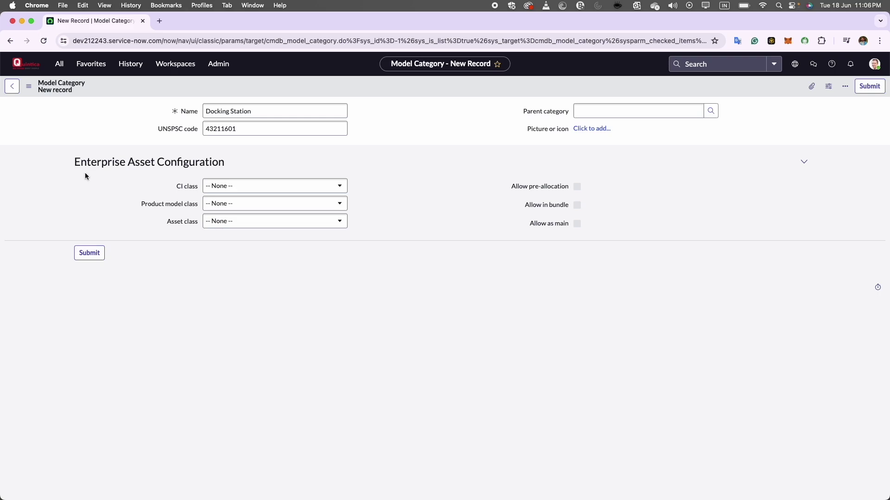
left_click(216, 188)
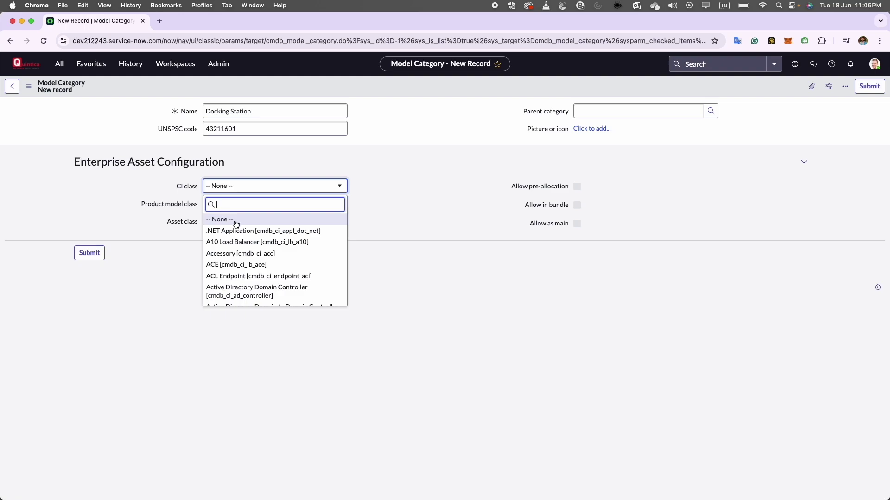
- Leave CI class as None and set Product model class to Hardware Model
left_click(227, 220)
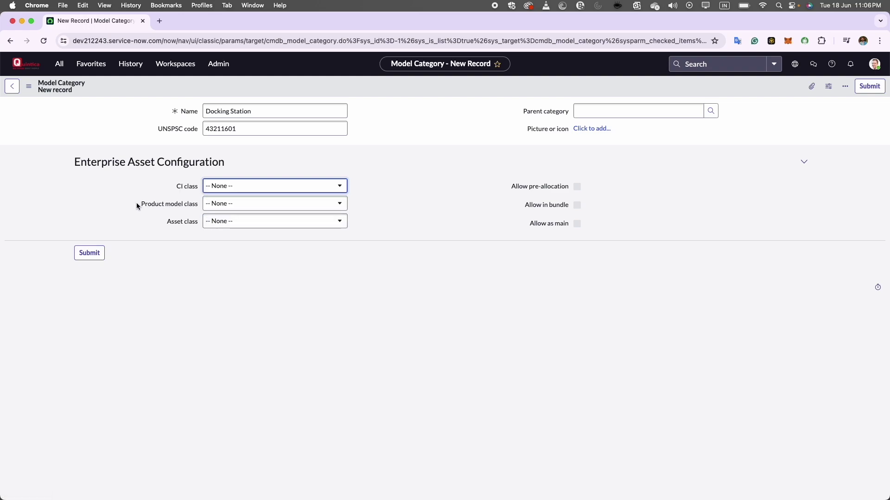
left_click(226, 211)
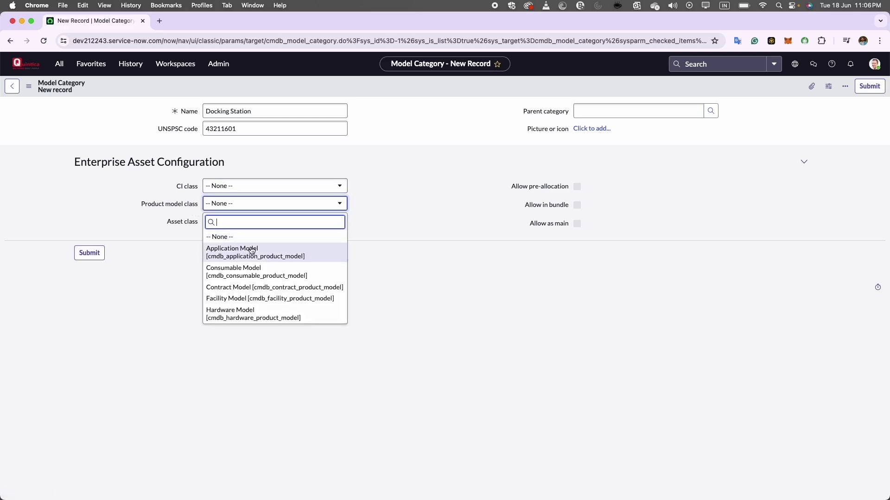
scroll(243, 273, "down", 2)
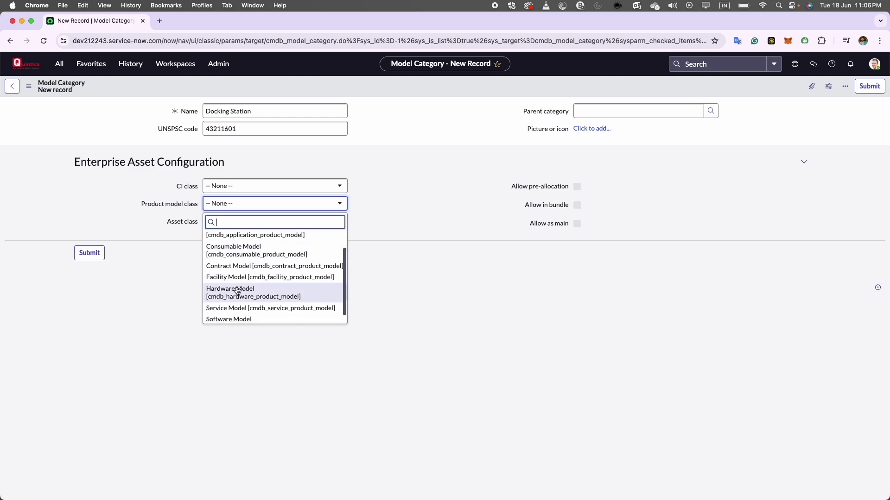
left_click(236, 291)
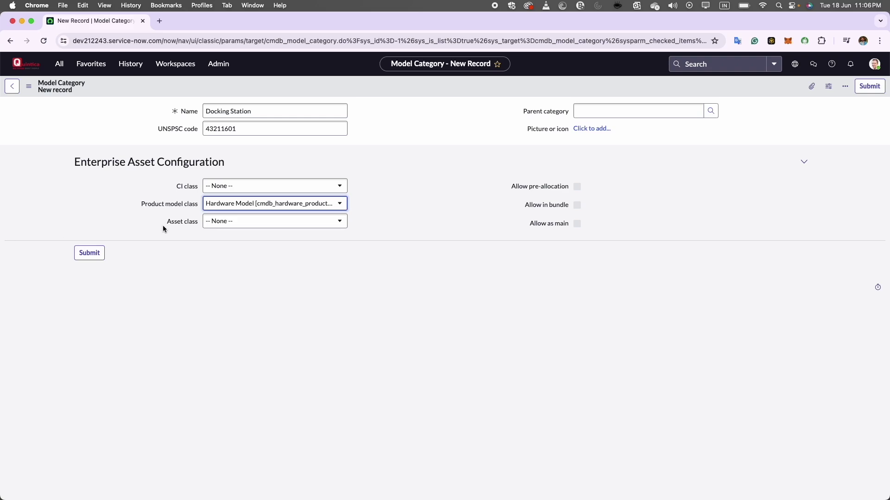
- Set Asset class to Hardware [alm_hardware] and allow pre-allocation for the category
left_click(249, 223)
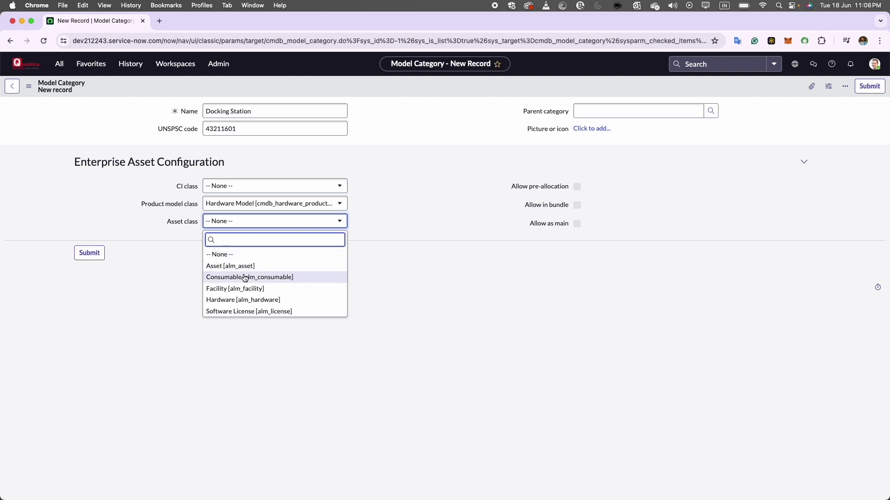
scroll(245, 277, "down", 1)
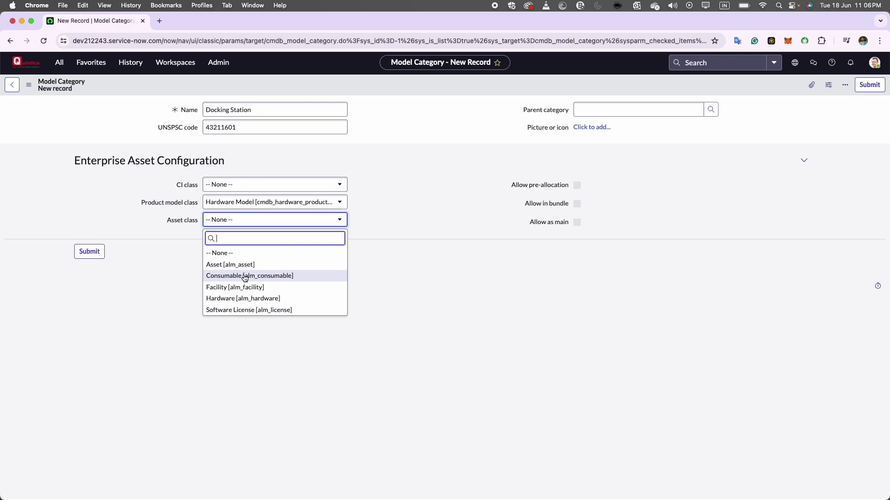
left_click(232, 299)
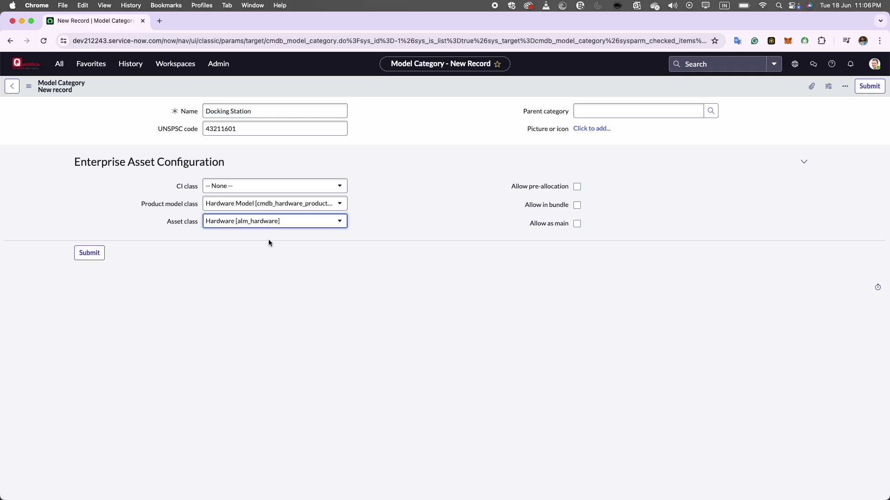
left_click(278, 226)
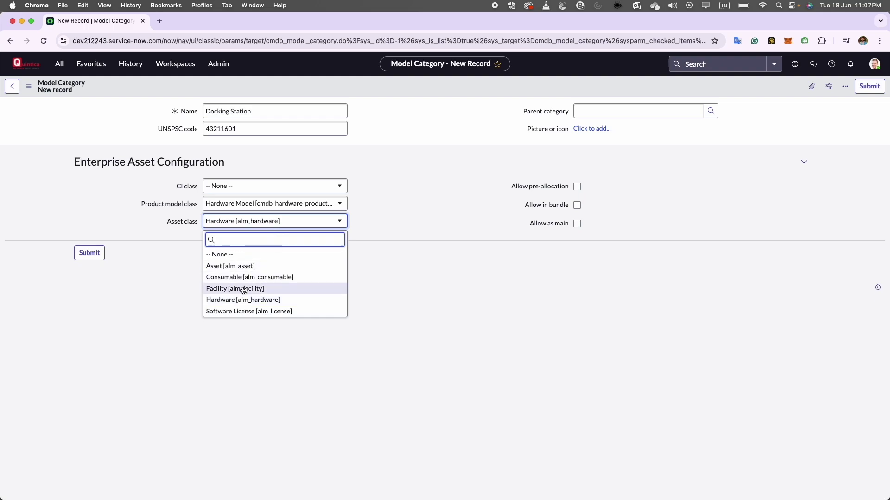
left_click(237, 299)
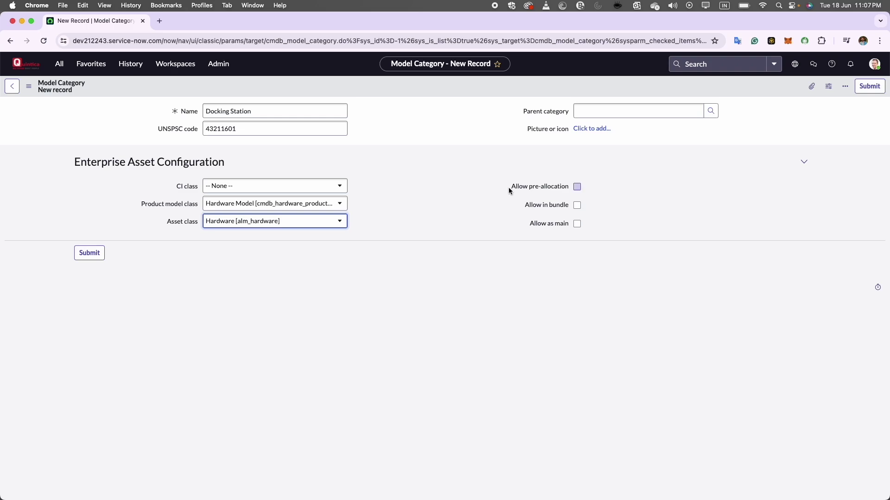
left_click(577, 187)
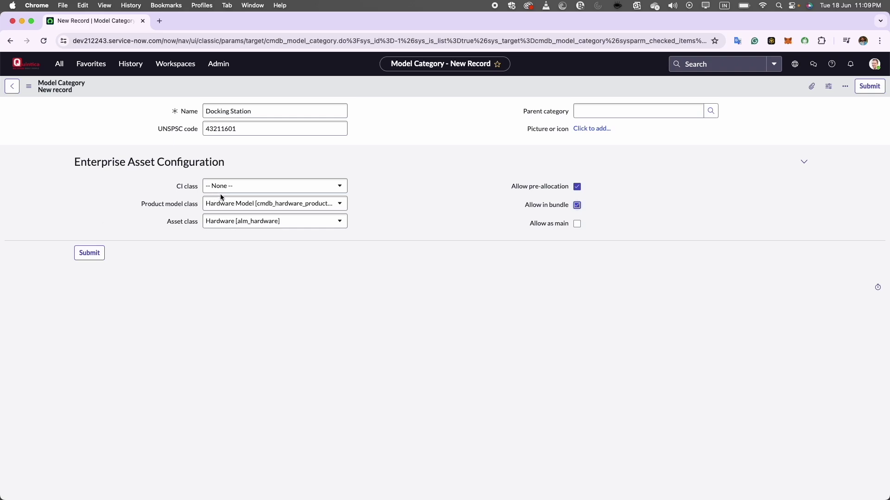
left_click(240, 188)
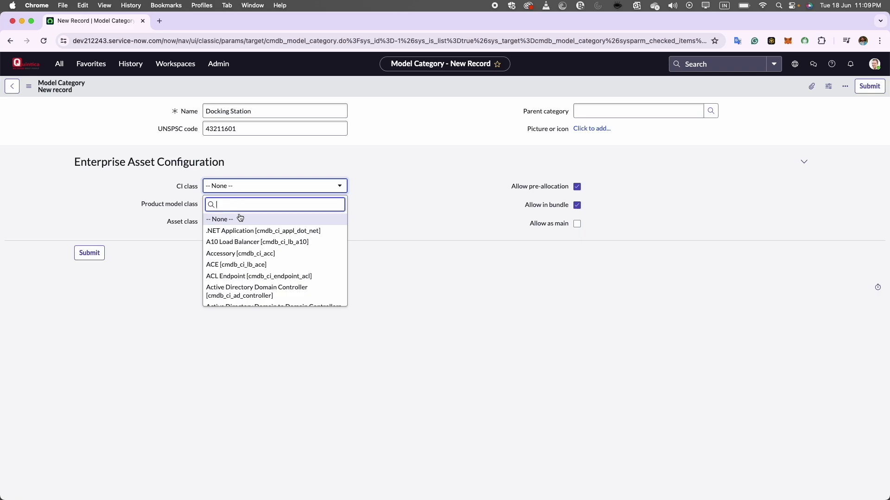
left_click(240, 231)
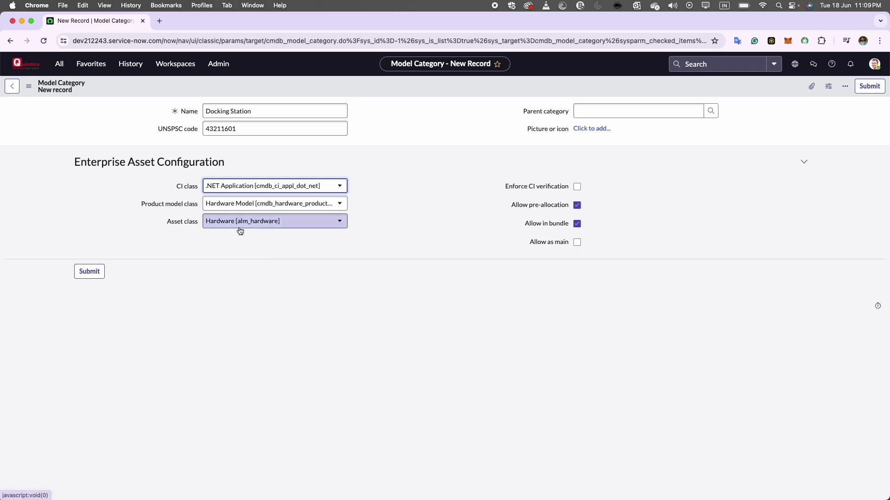
mouse_move(515, 191)
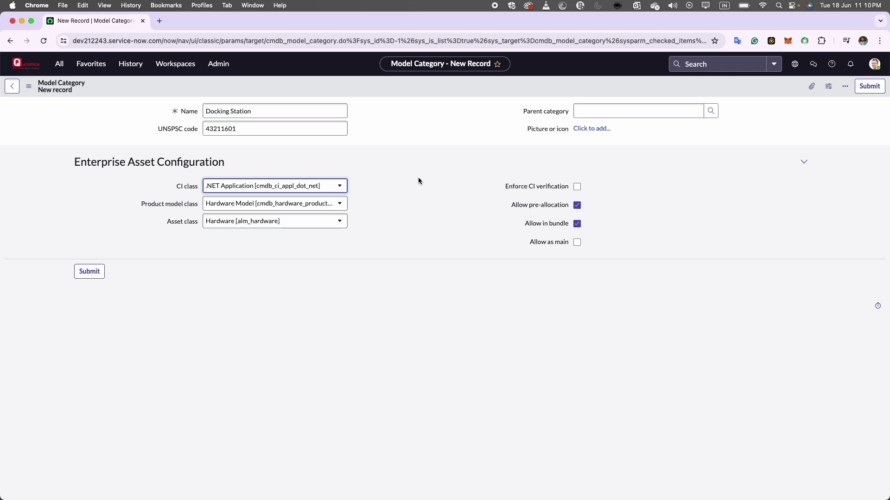
left_click(339, 186)
- Reset CI class to None, submit the Docking Station category, and filter the list by name
left_click(275, 219)
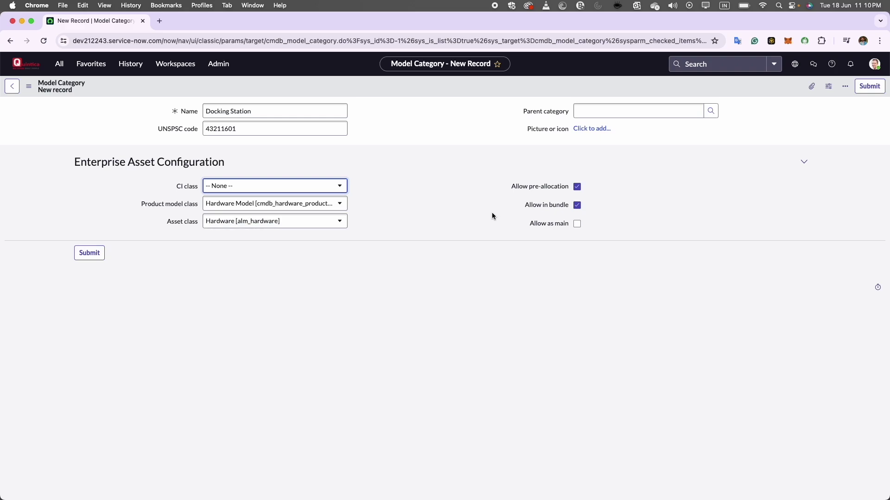
left_click(870, 87)
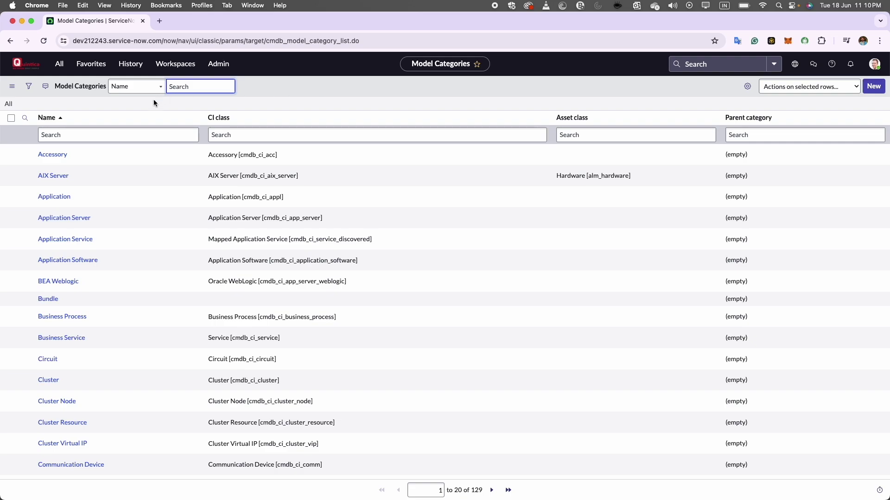
left_click(92, 134)
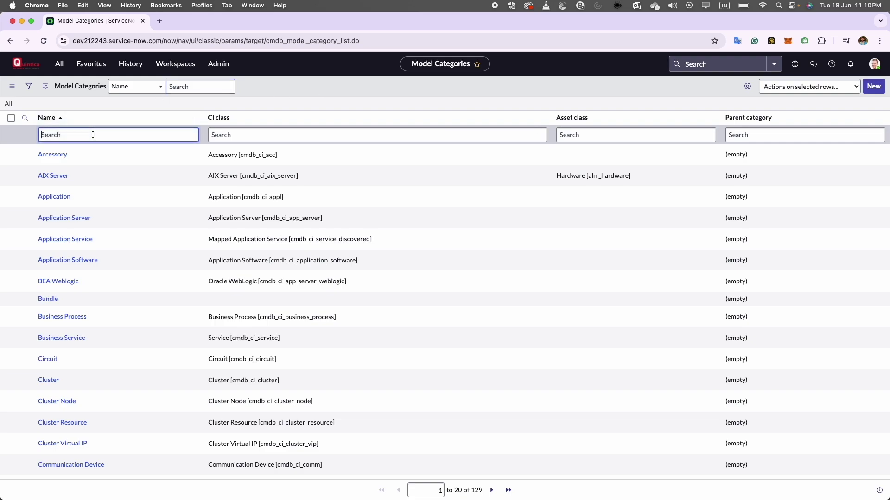
type("Docking")
key("Return")
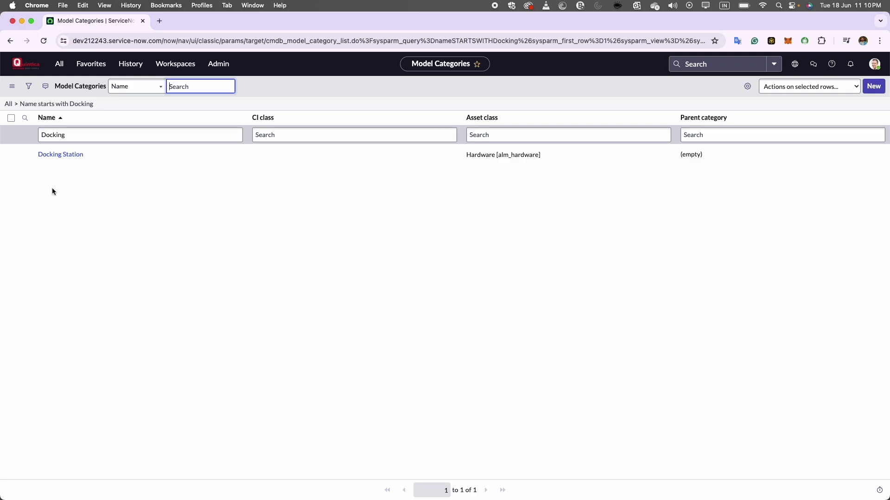
- Find Hardware Models with a 'hardware mode' navigator search and start a new record
left_click(61, 65)
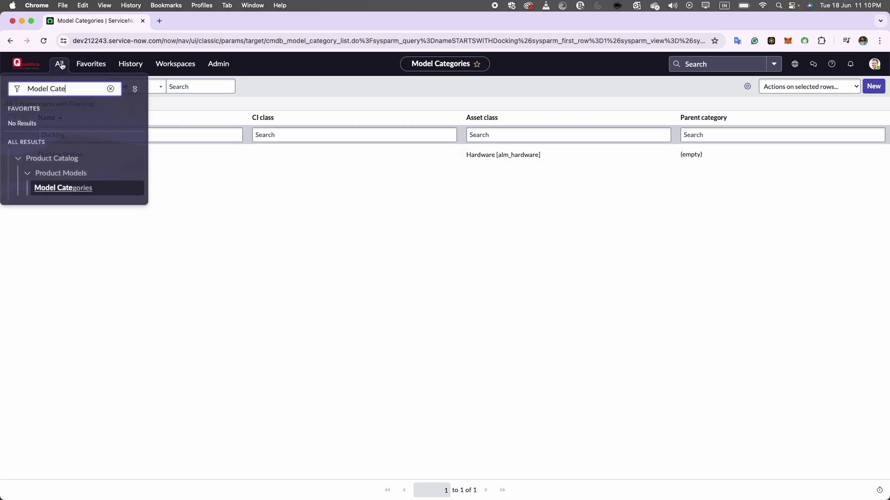
left_click_drag(75, 88, 26, 87)
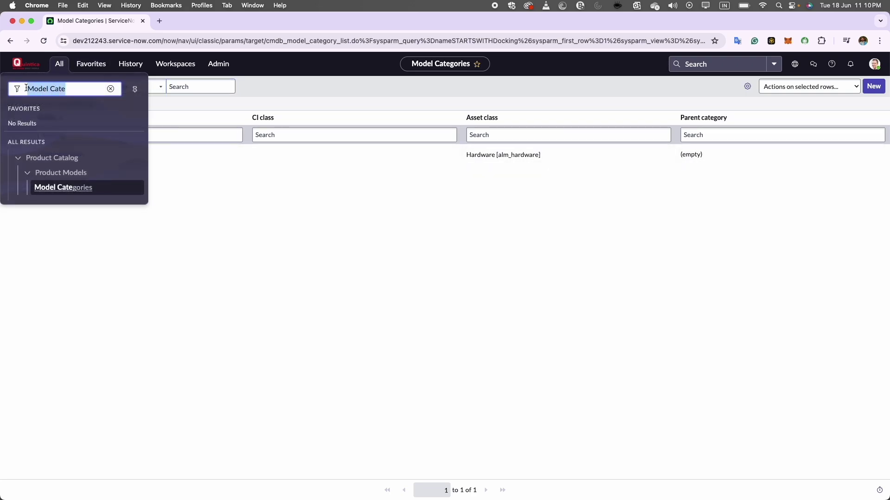
type("hardware ")
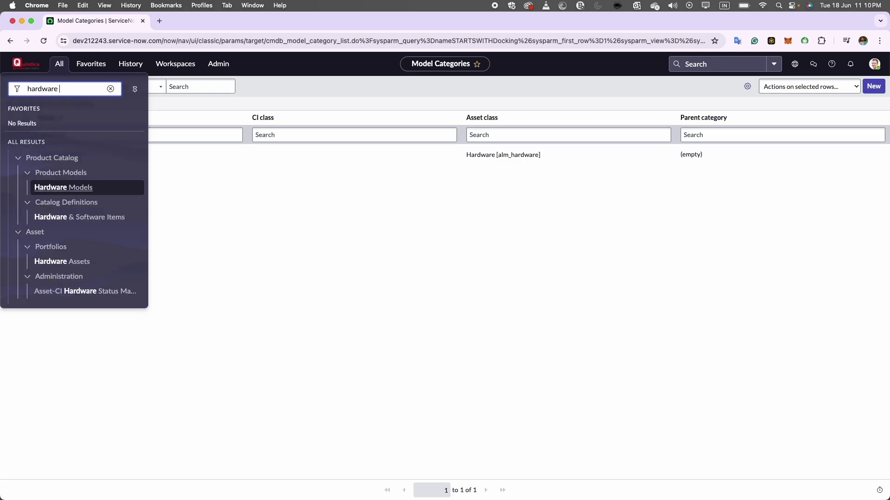
type("mode")
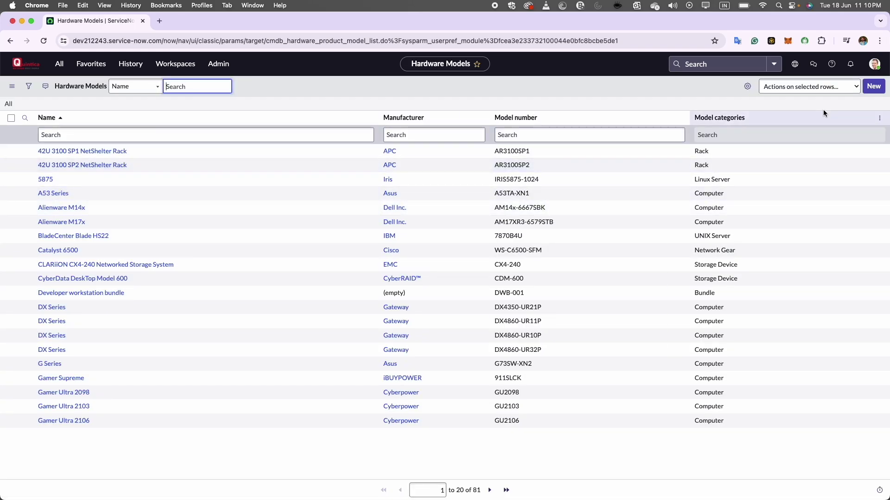
left_click(872, 87)
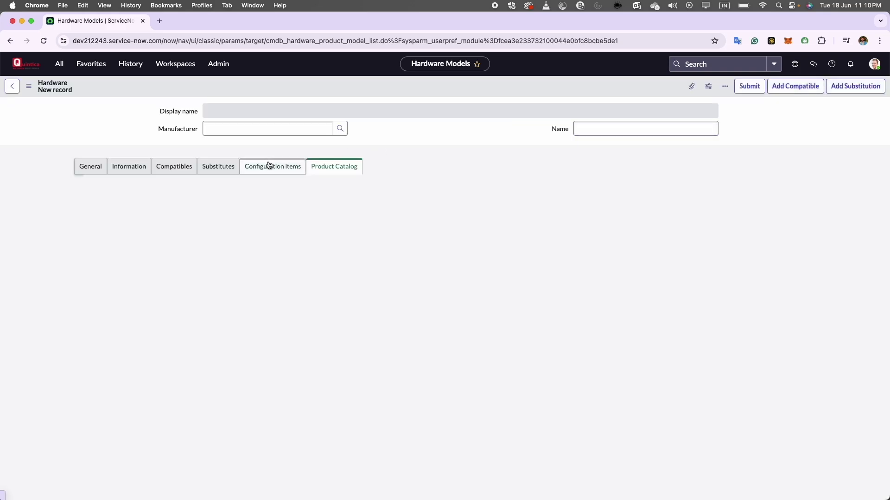
- On the General tab, add Docking Station to the Model categories field
left_click(98, 168)
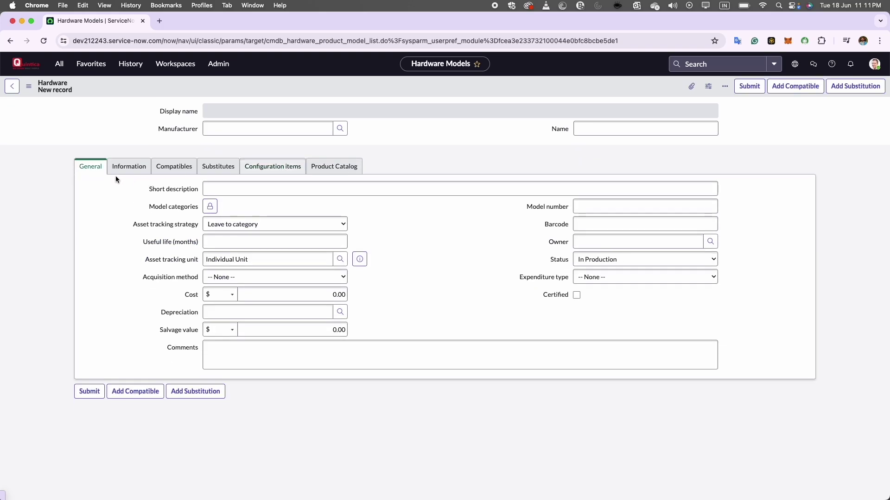
left_click(210, 206)
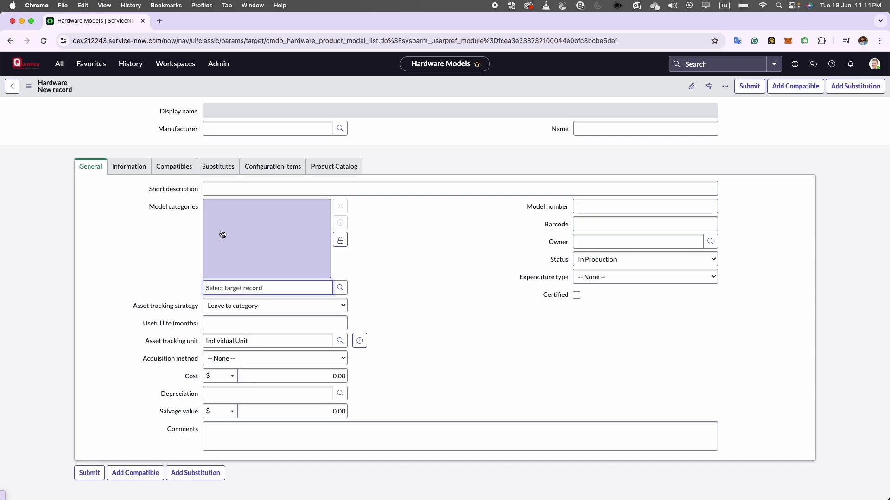
type("Docking")
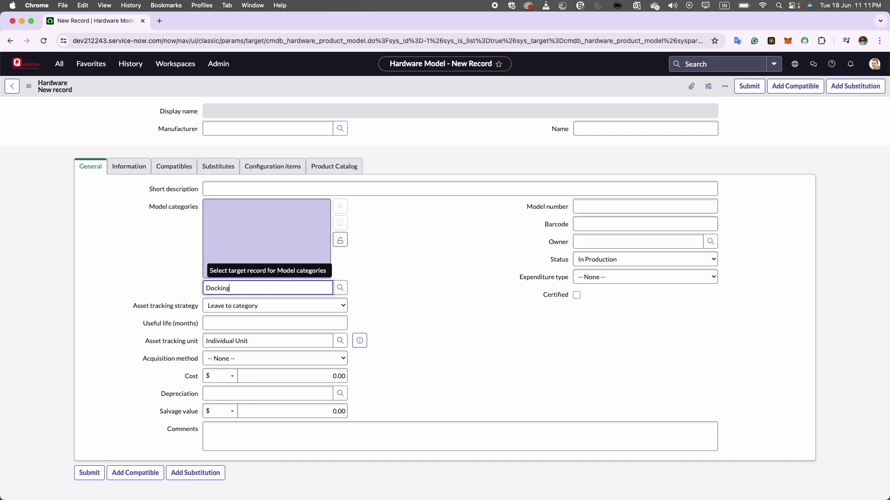
left_click(247, 302)
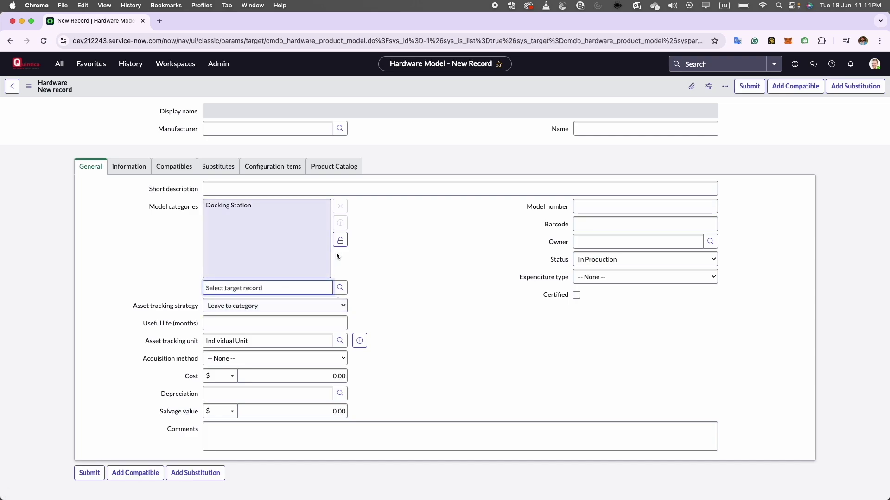